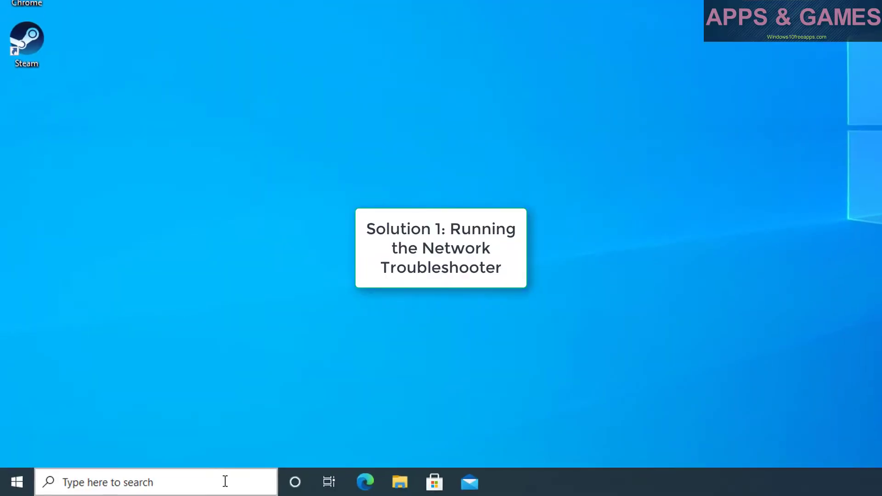
Run the Network troubleshooter from the Network & Internet Status page in Settings.
click(146, 487)
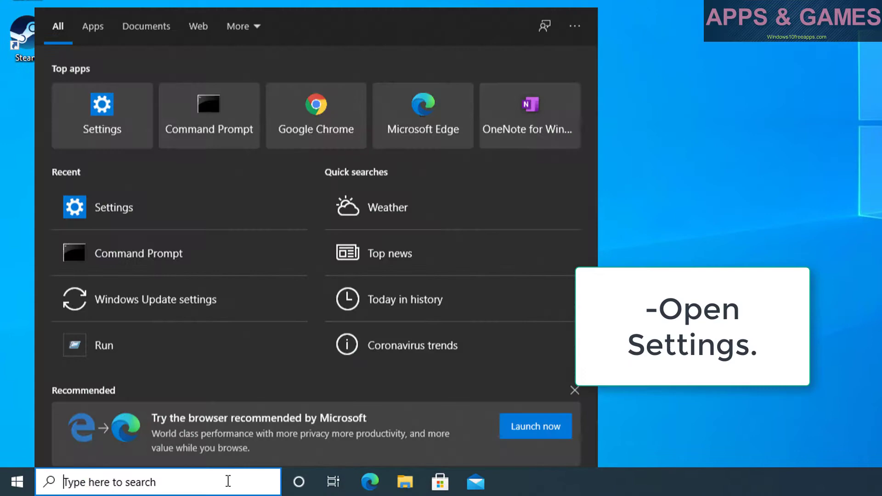
text(s)
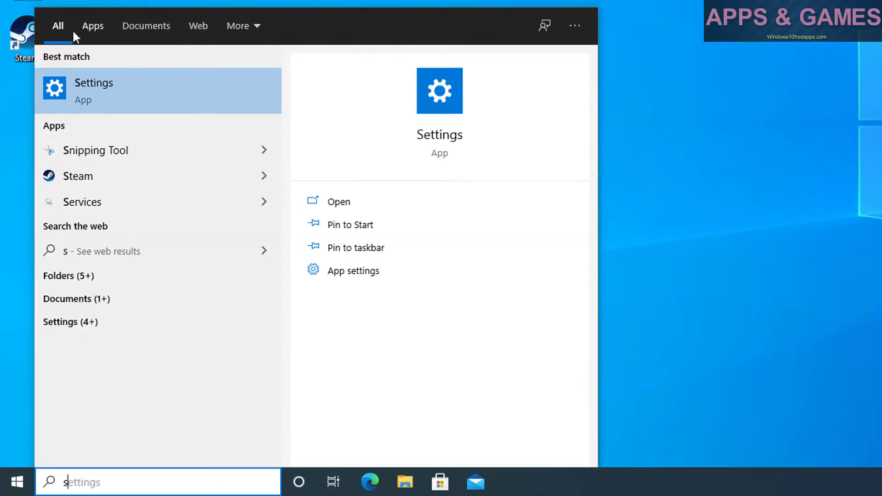
click(68, 87)
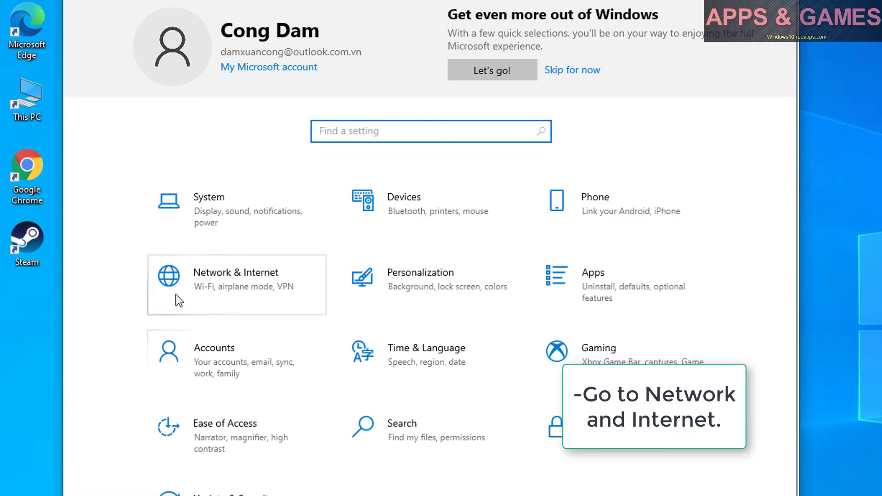
click(206, 294)
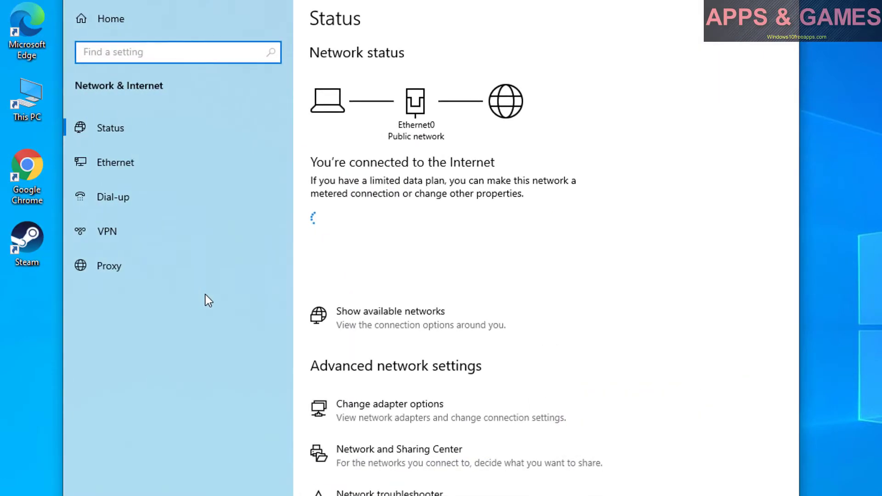
scroll(419, 312, down, 5)
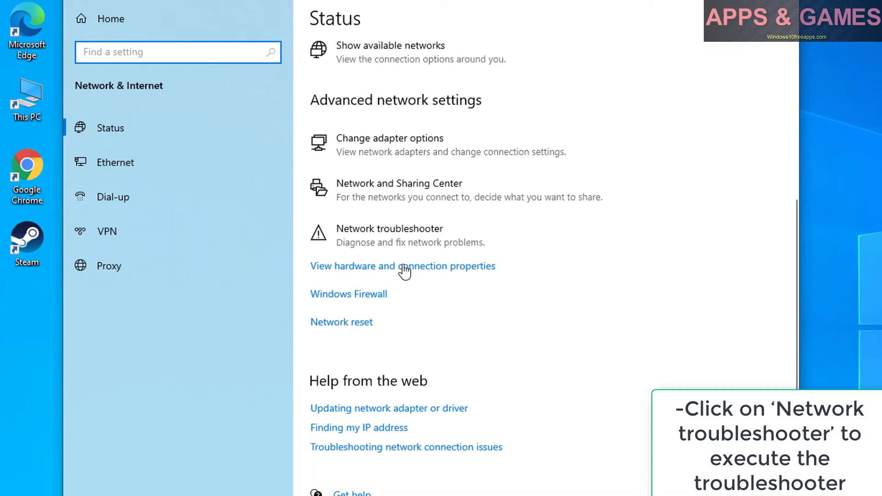
click(349, 239)
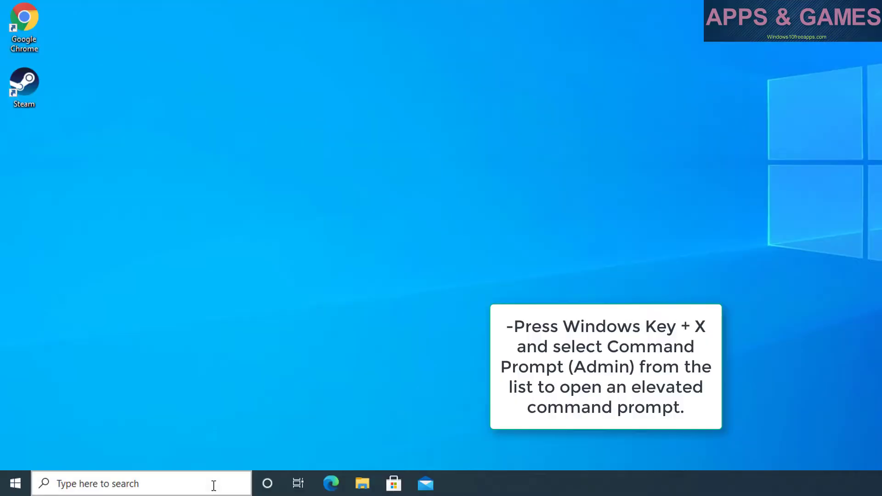
In Command Prompt, run ipconfig /release, ipconfig /renew and ipconfig /flushdns.
click(153, 488)
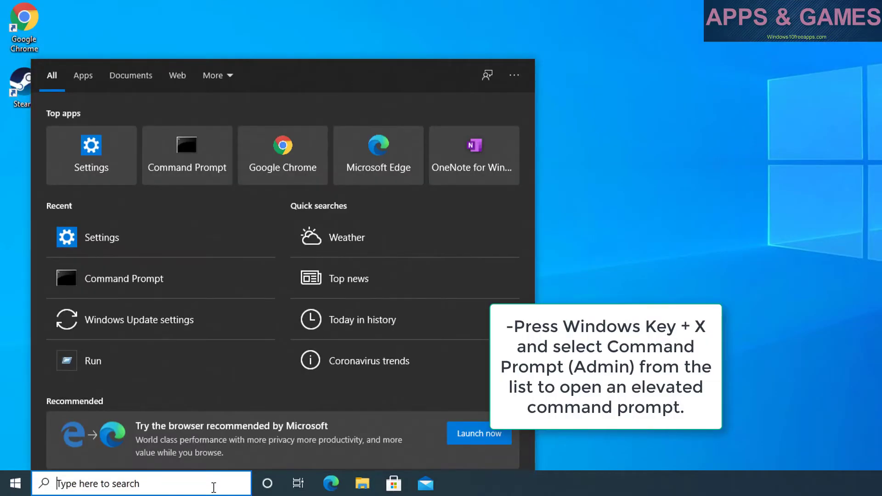
text(cmd)
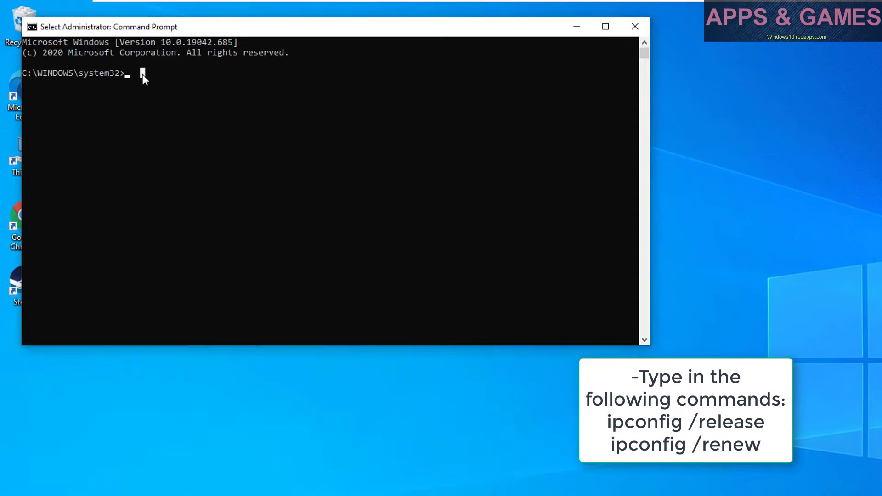
text(ipconfig /release)
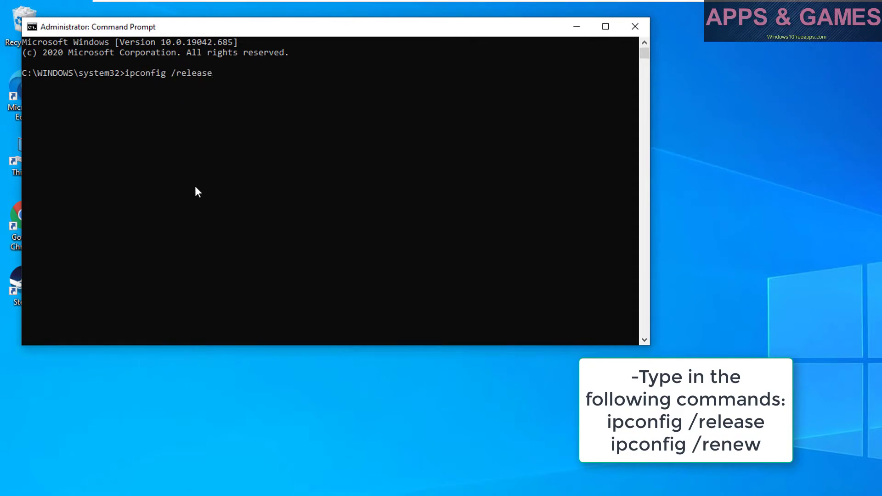
key(Return)
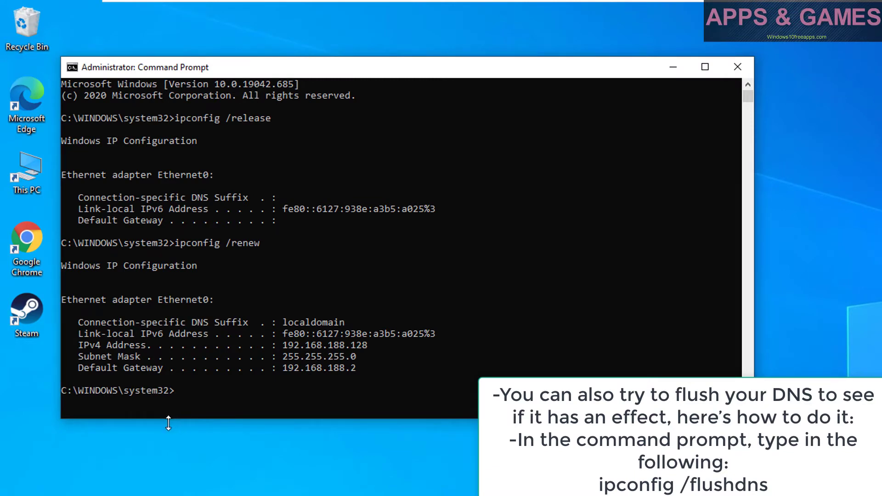
text(ipconfig /flushdns)
key(Return)
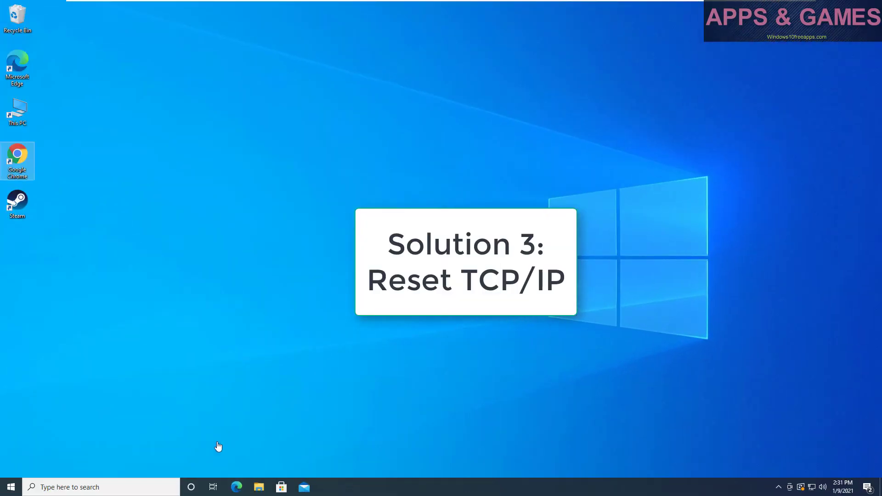
Open Command Prompt as administrator and run netsh winsock reset.
click(123, 486)
text(cmd)
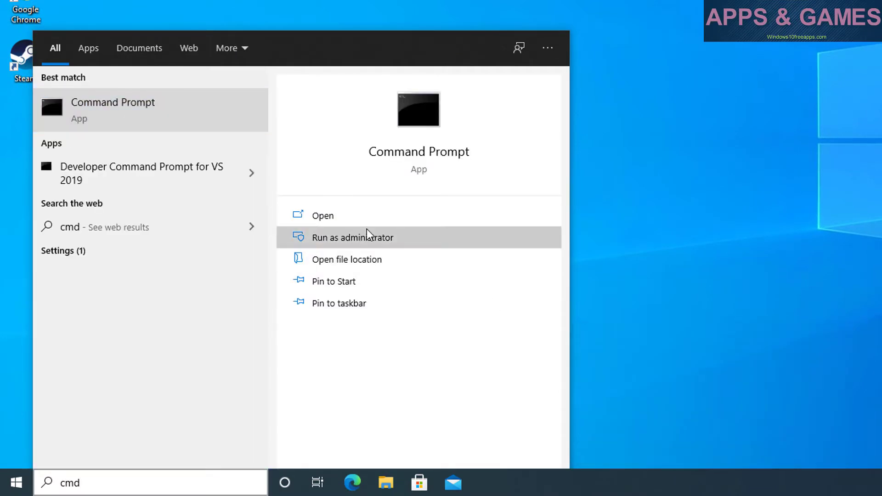
click(367, 237)
click(550, 217)
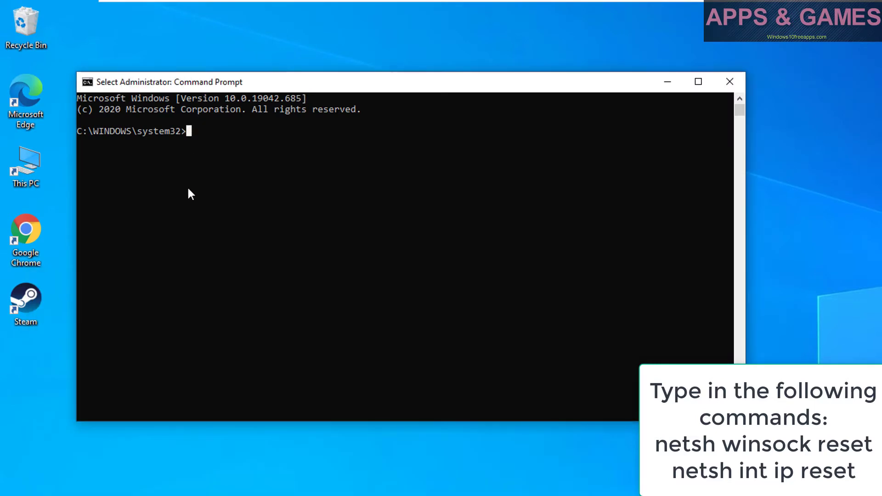
text(netsh winsock reset)
key(Return)
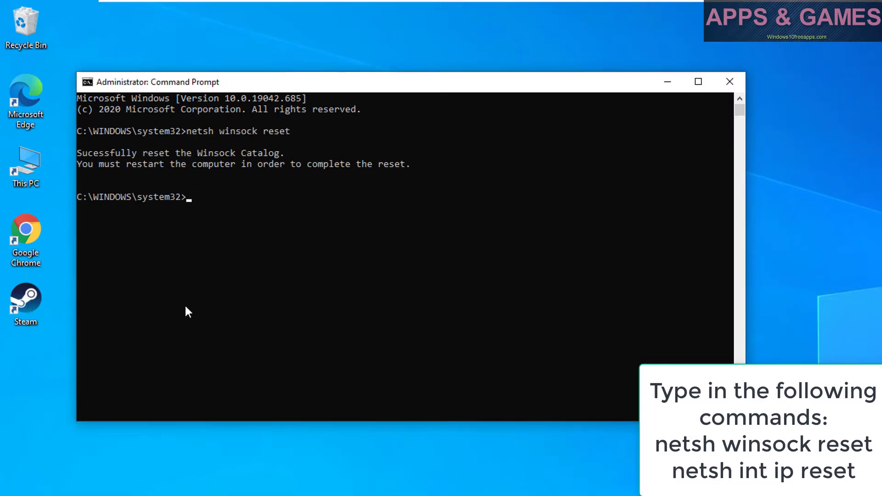
Run netsh int ip reset, then exit the console.
click(191, 196)
text(netsh int ip reset)
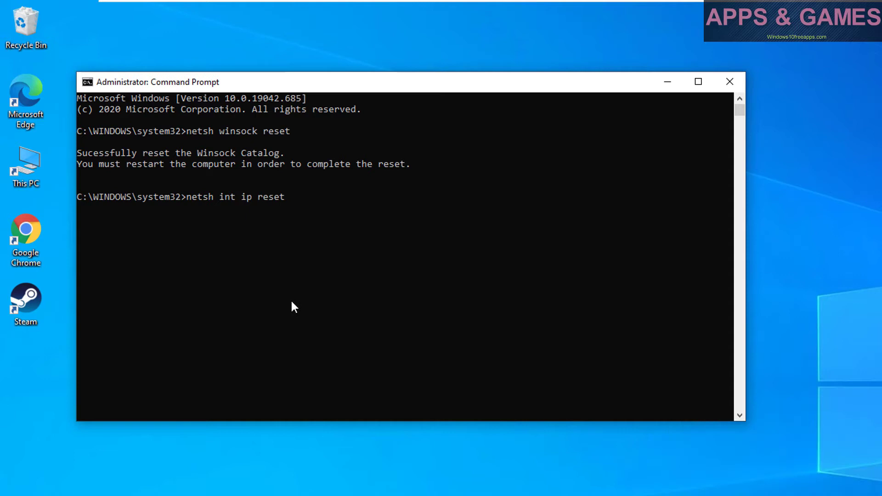
key(Return)
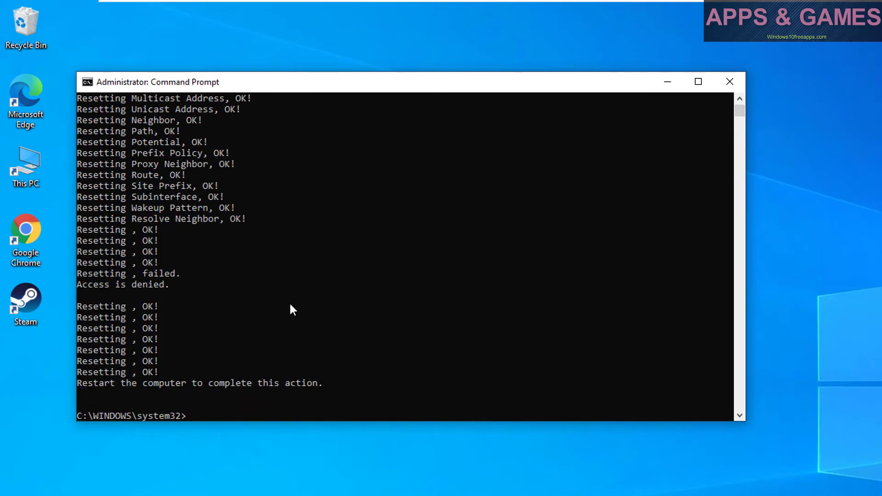
text(exit)
key(Return)
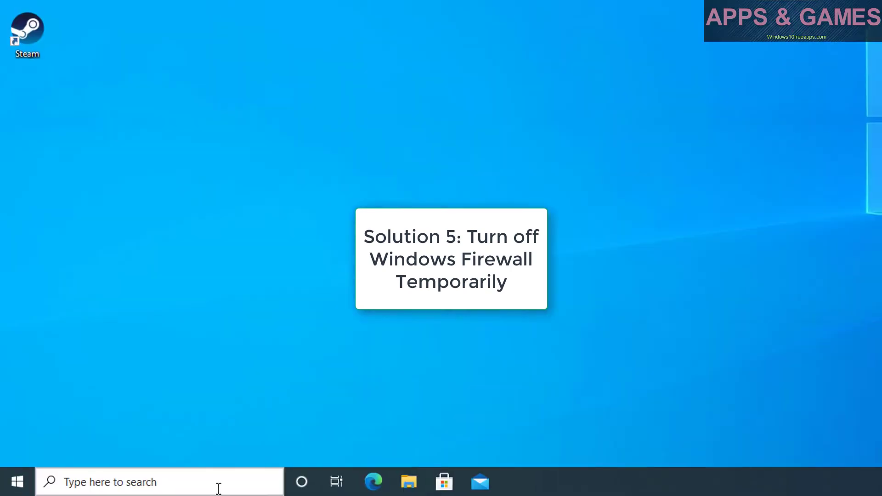
Find Windows Defender Firewall through Settings search and select Turn off for private and public networks.
click(138, 491)
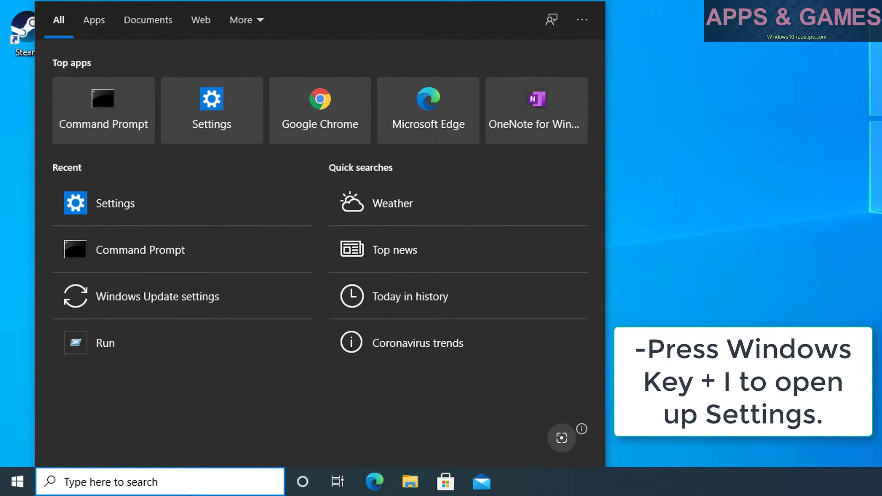
text(s)
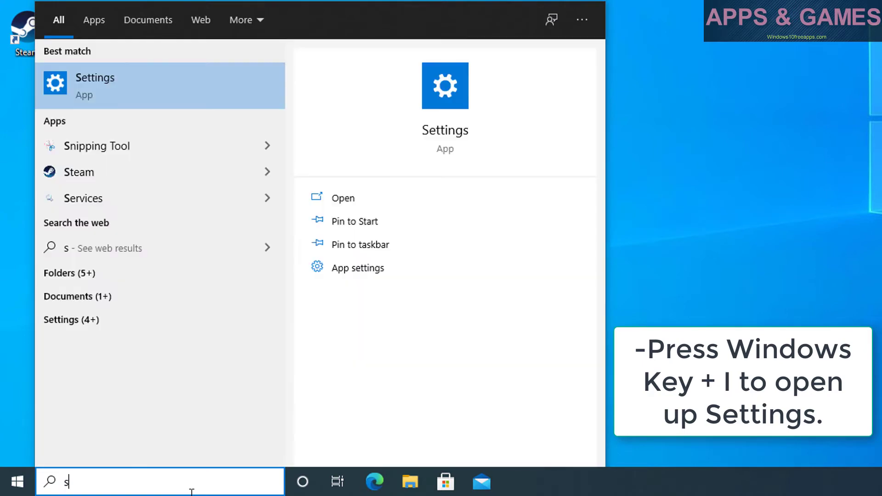
click(169, 81)
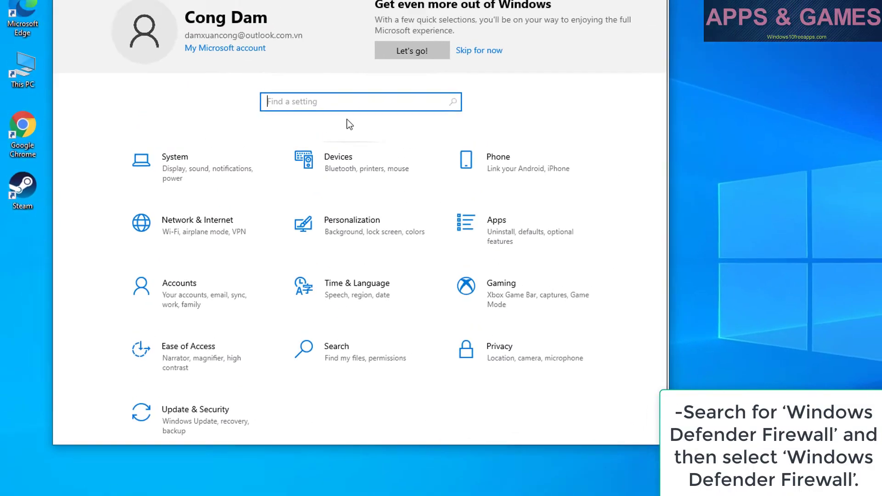
text(Windows Defender Firewall)
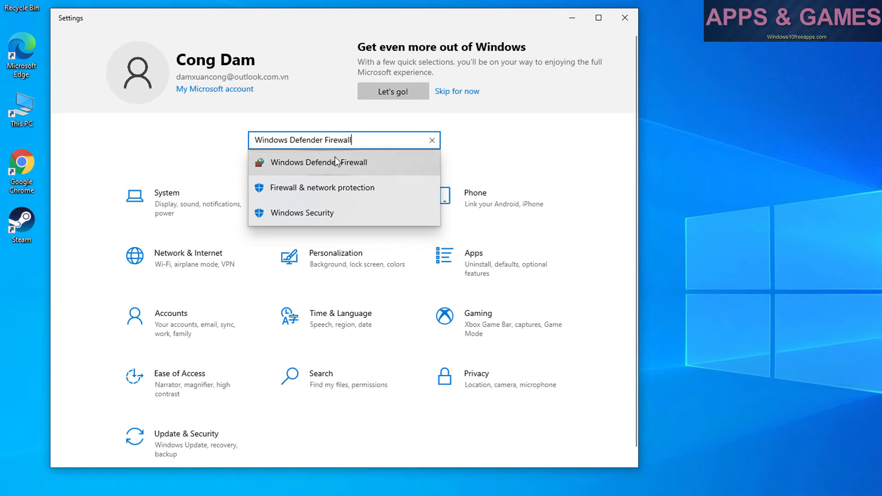
click(310, 159)
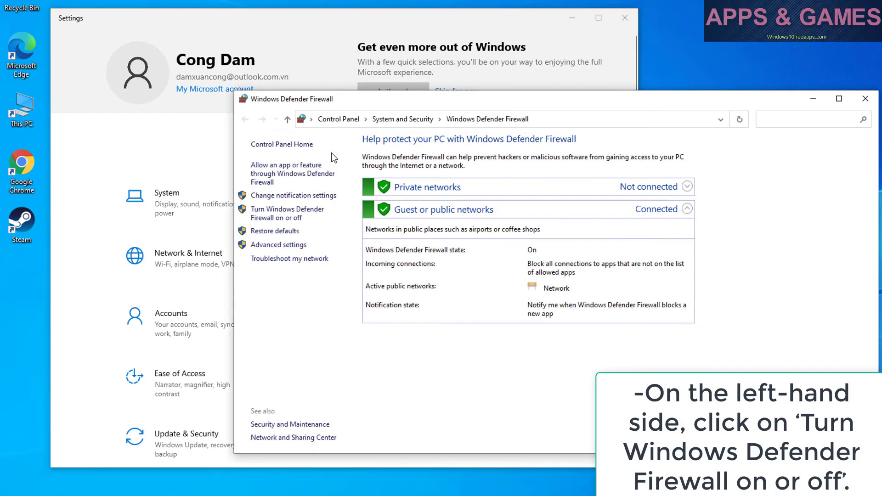
click(291, 216)
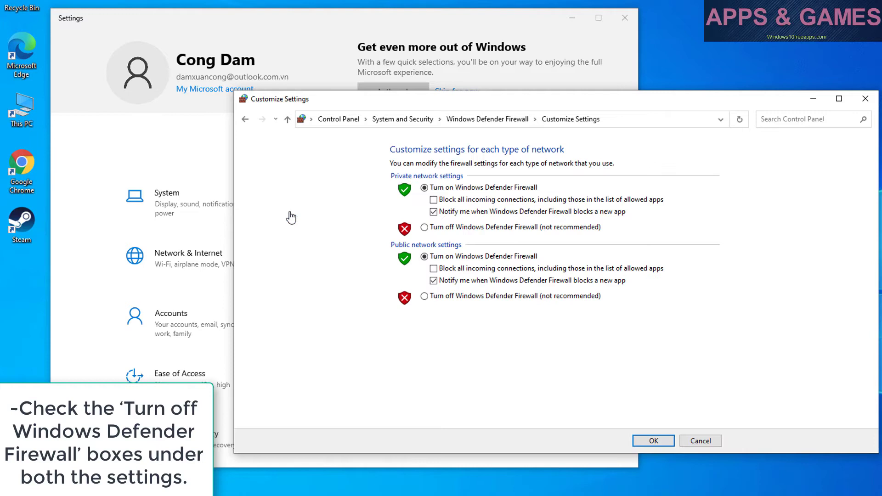
click(423, 228)
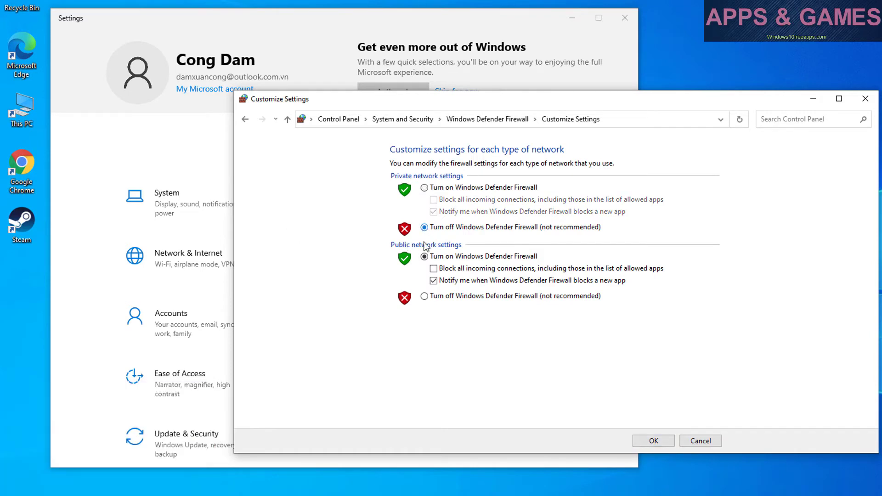
click(424, 296)
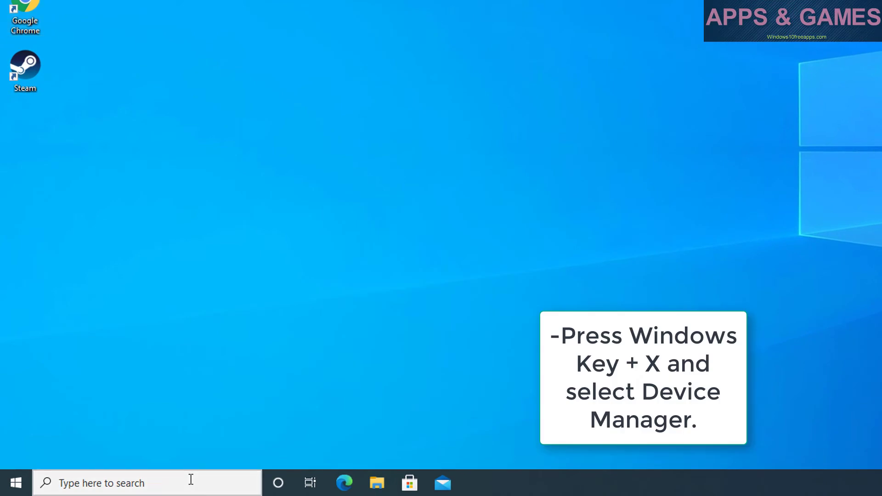
In Device Manager, expand Software devices and choose Update driver for Microsoft GS Wavetable Synth.
click(140, 487)
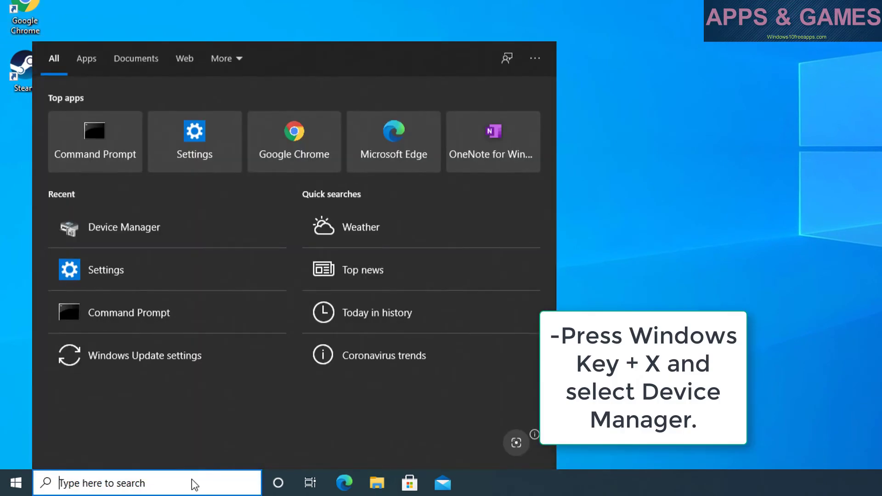
text(di)
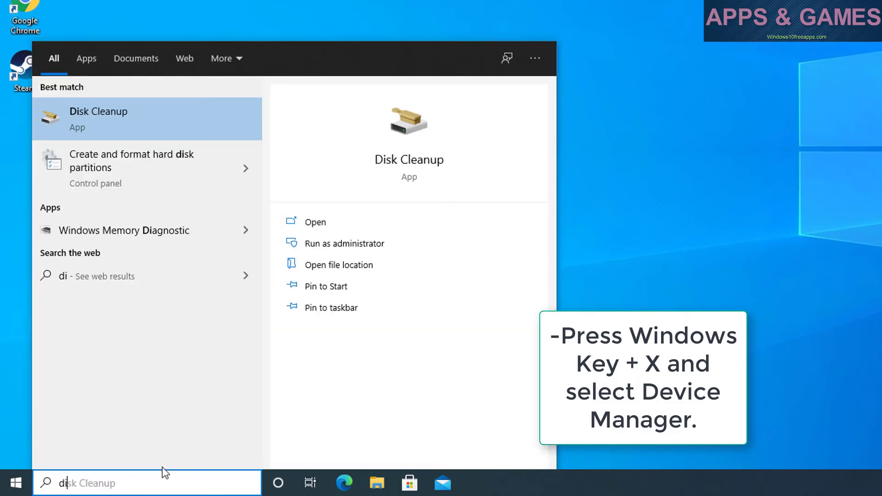
key(BackSpace)
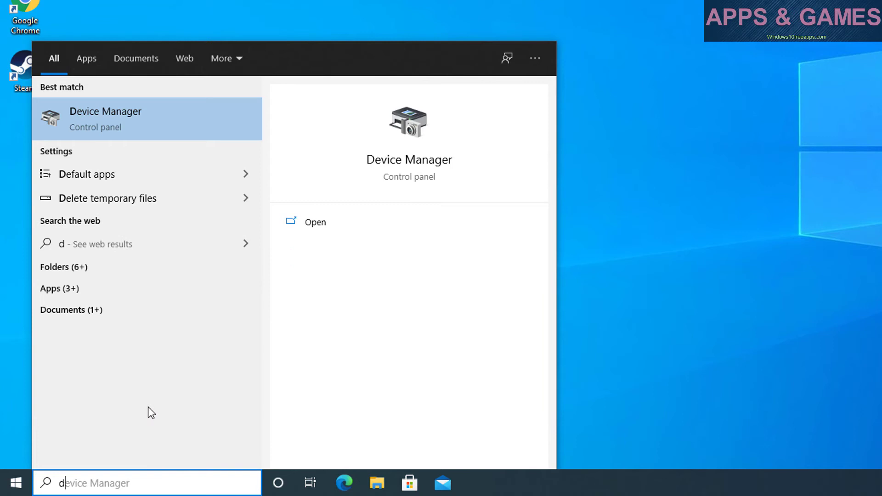
click(101, 128)
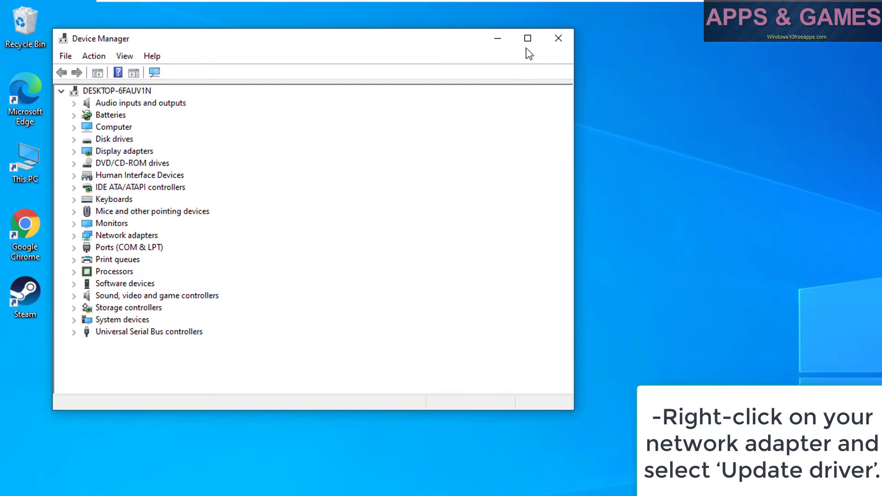
double_click(124, 284)
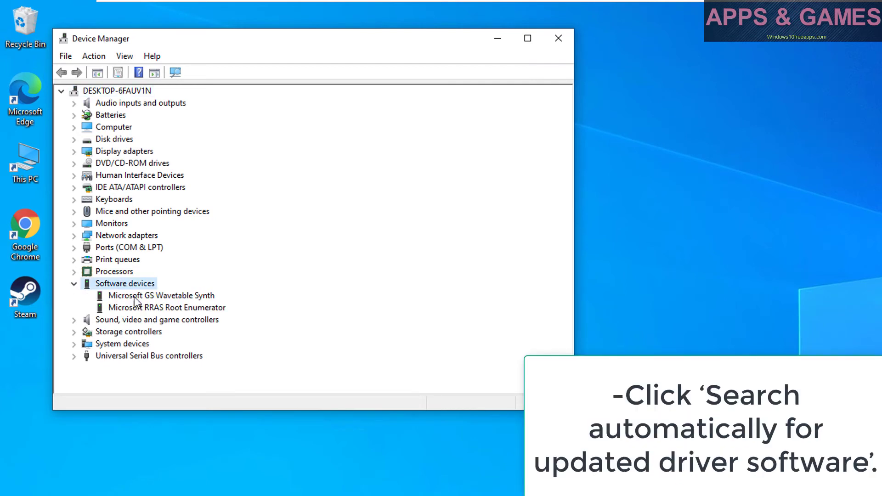
right_click(134, 297)
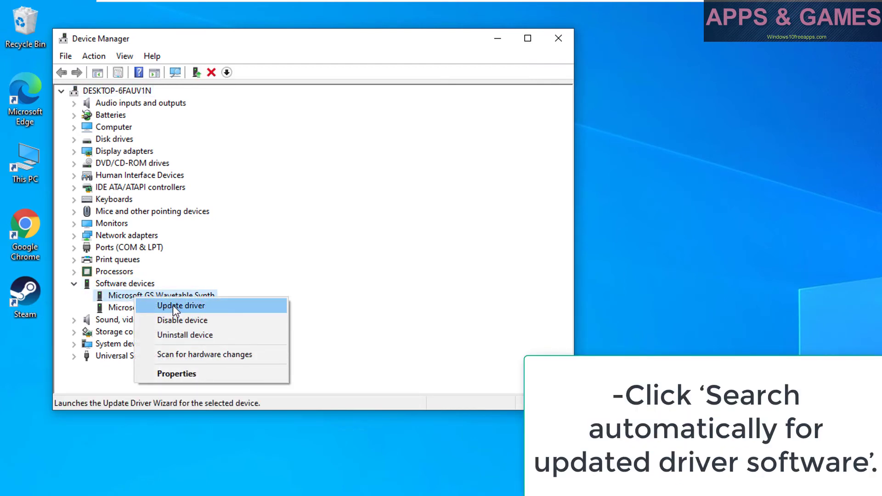
click(173, 306)
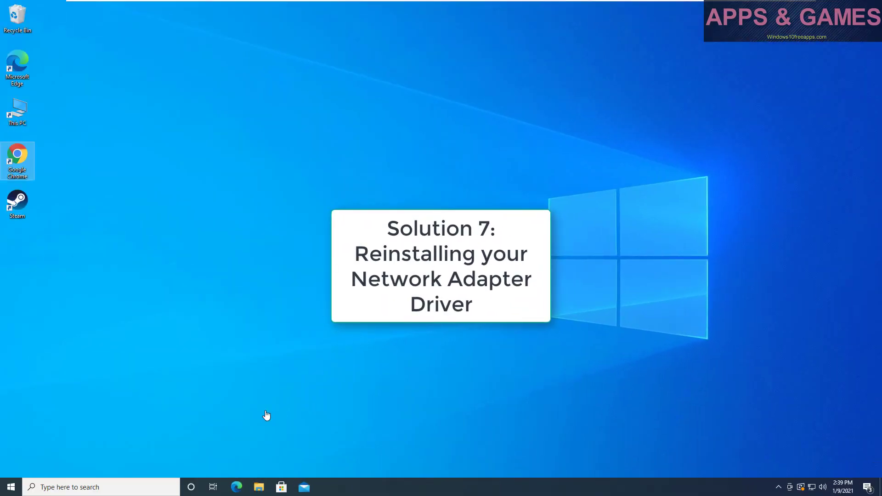
click(158, 485)
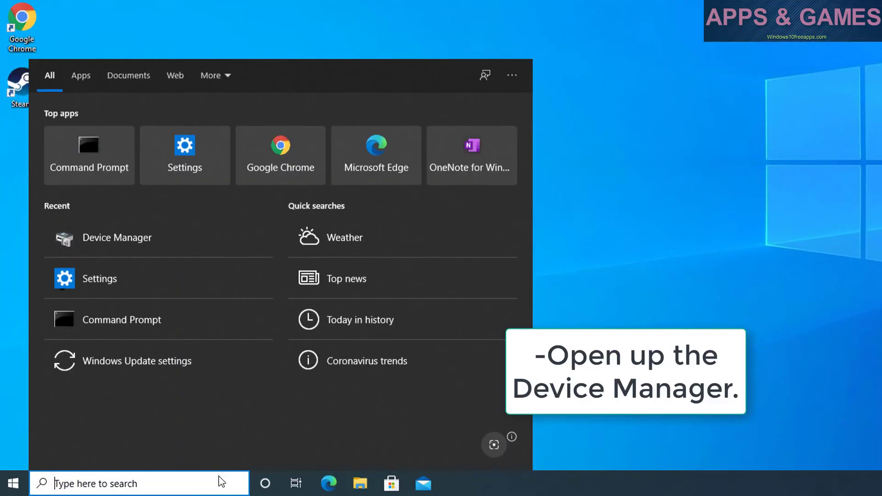
text(de)
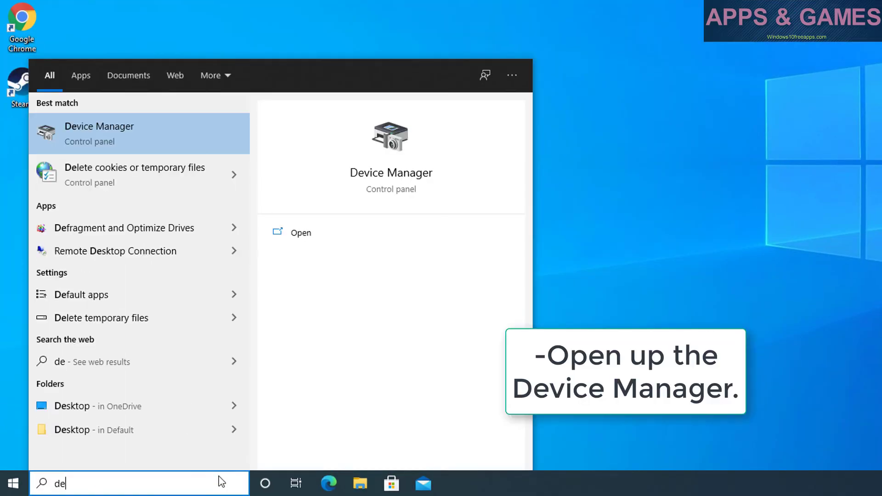
click(131, 124)
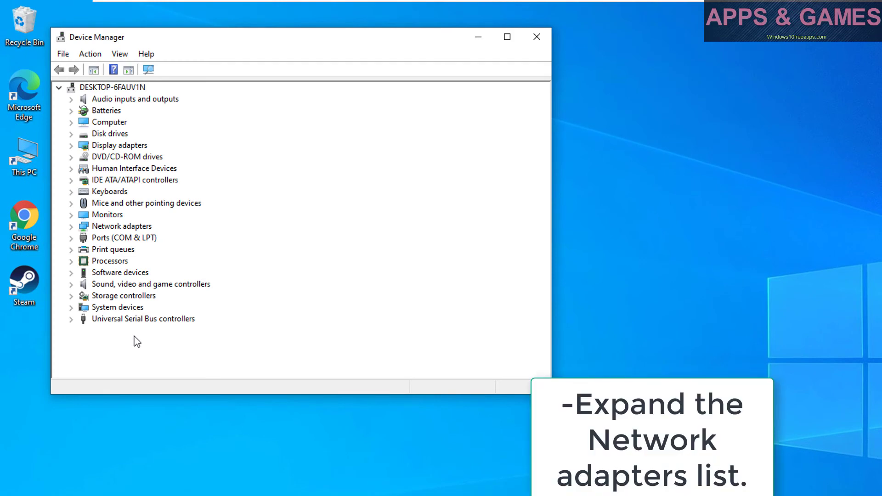
double_click(118, 226)
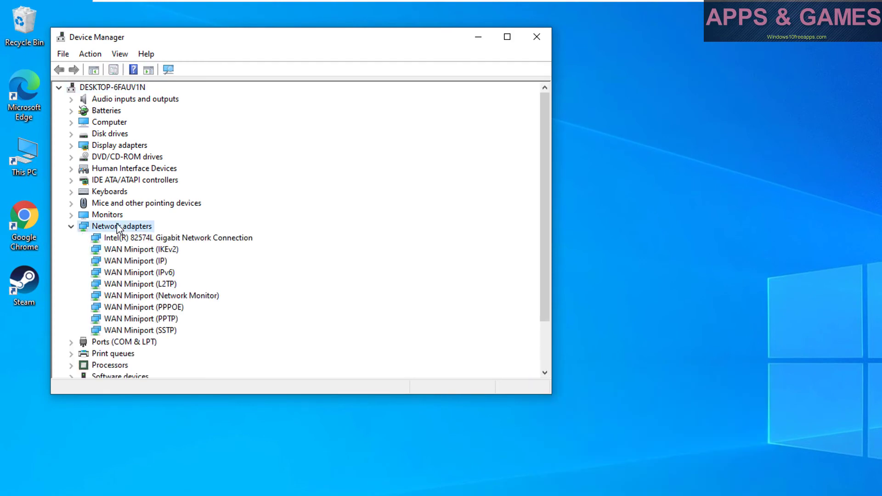
right_click(118, 242)
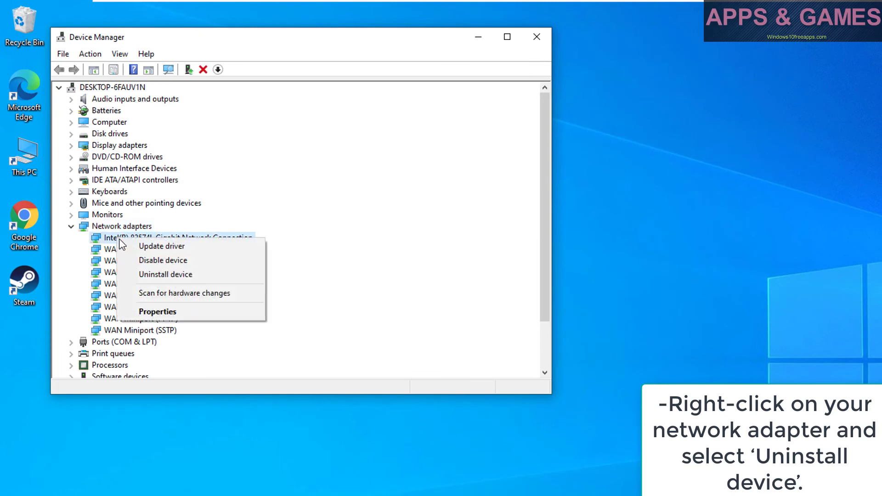
click(154, 275)
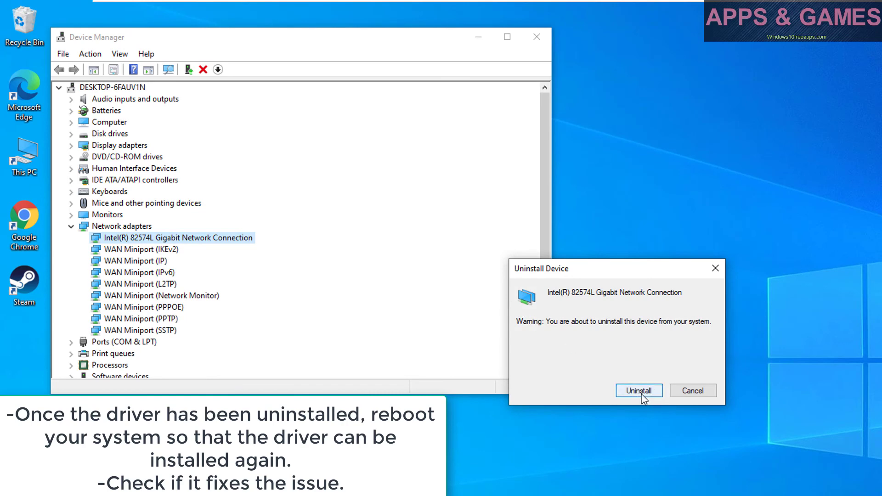
click(715, 268)
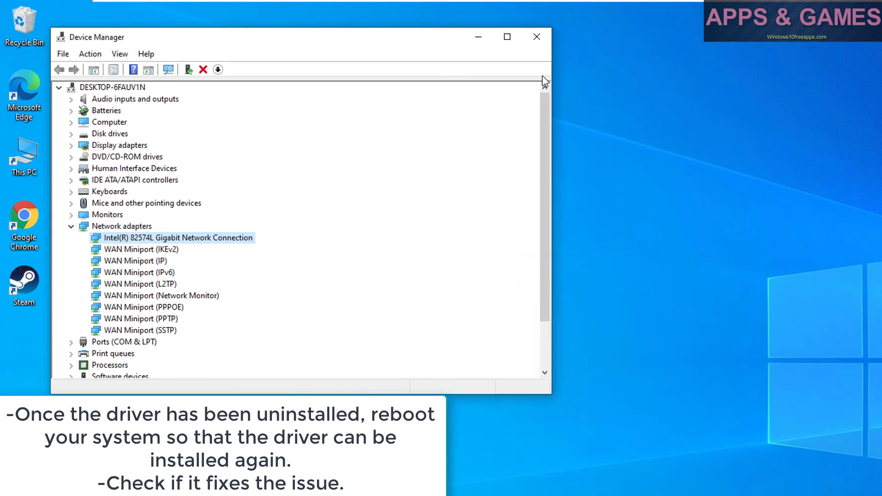
click(536, 37)
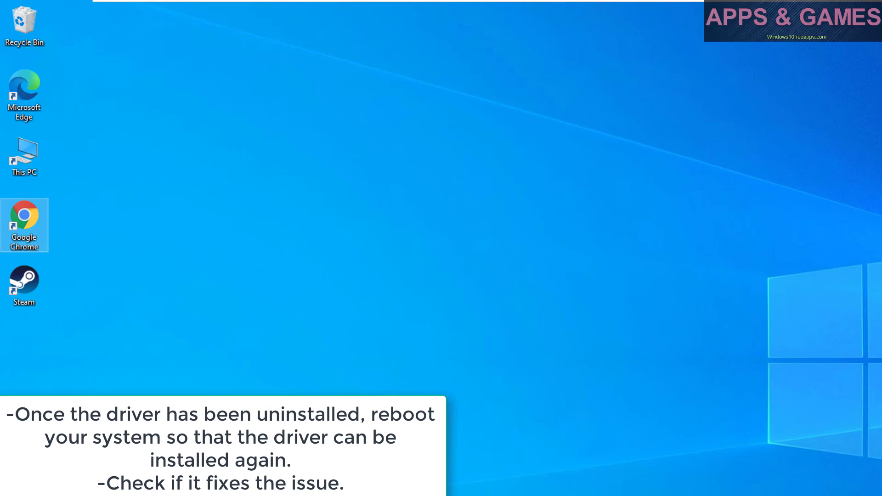